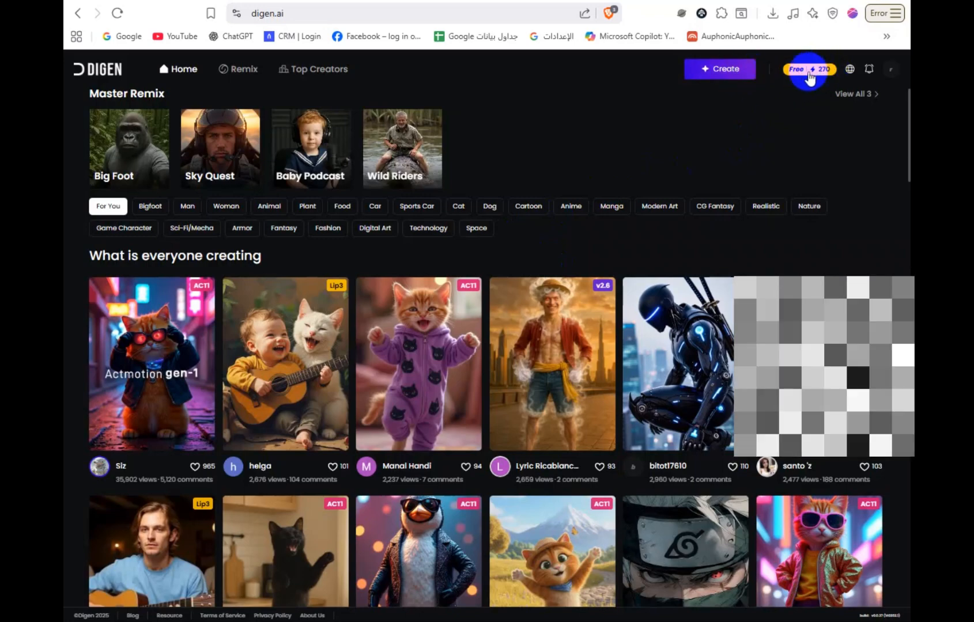
Review the Digen account menu and the Digen verification email in the temporary mailbox, returning to the Digen home page
click(890, 68)
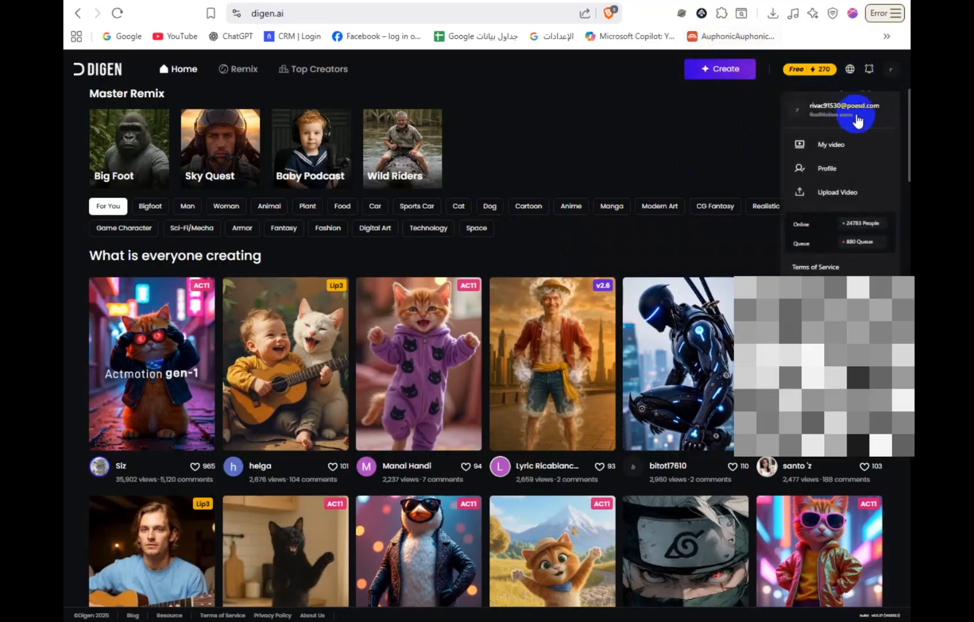
click(803, 72)
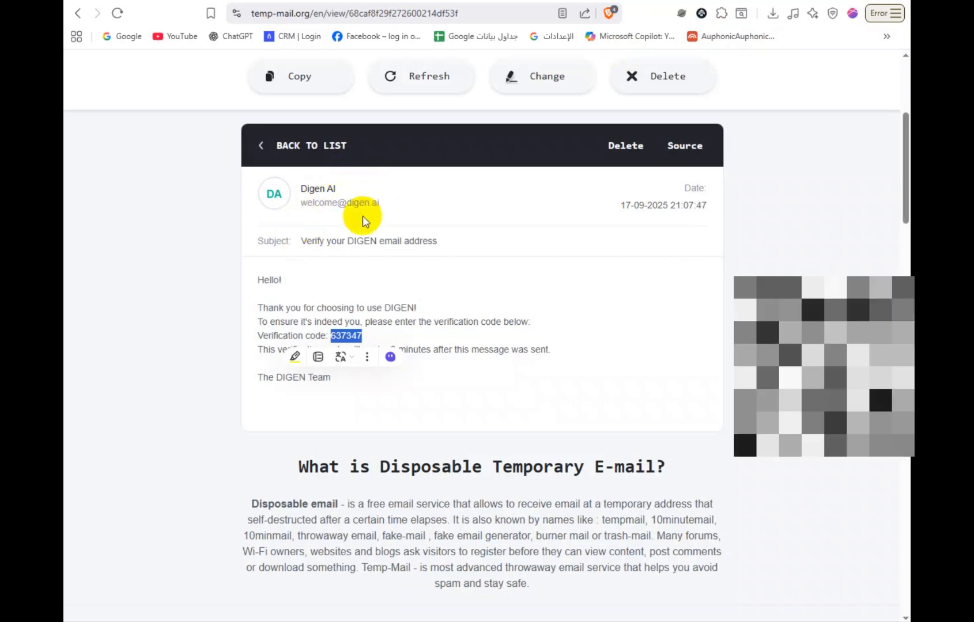
scroll(476, 338, down, 1)
click(592, 306)
scroll(520, 324, up, 4)
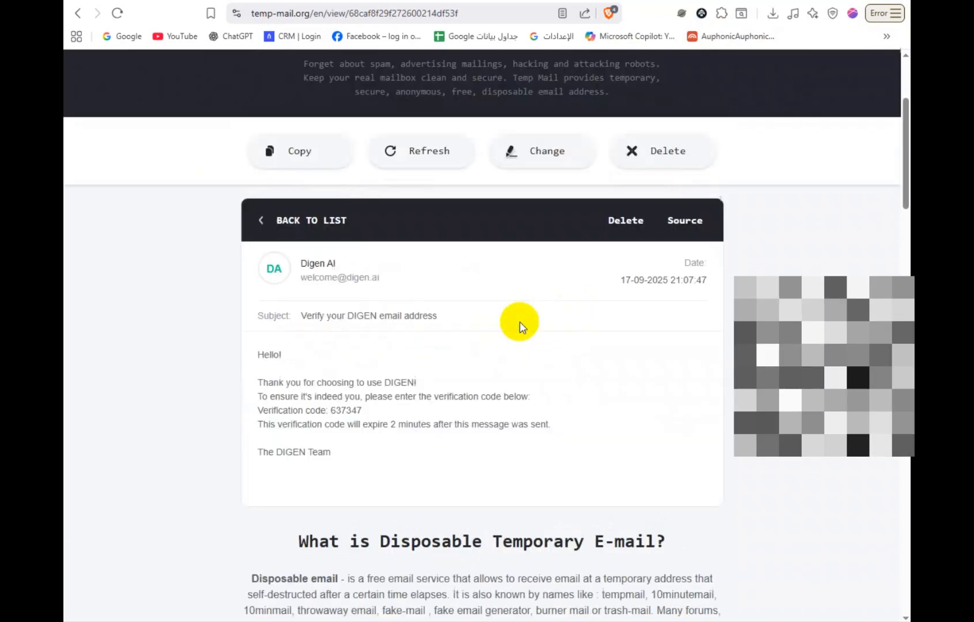
scroll(557, 315, down, 2)
scroll(448, 387, down, 1)
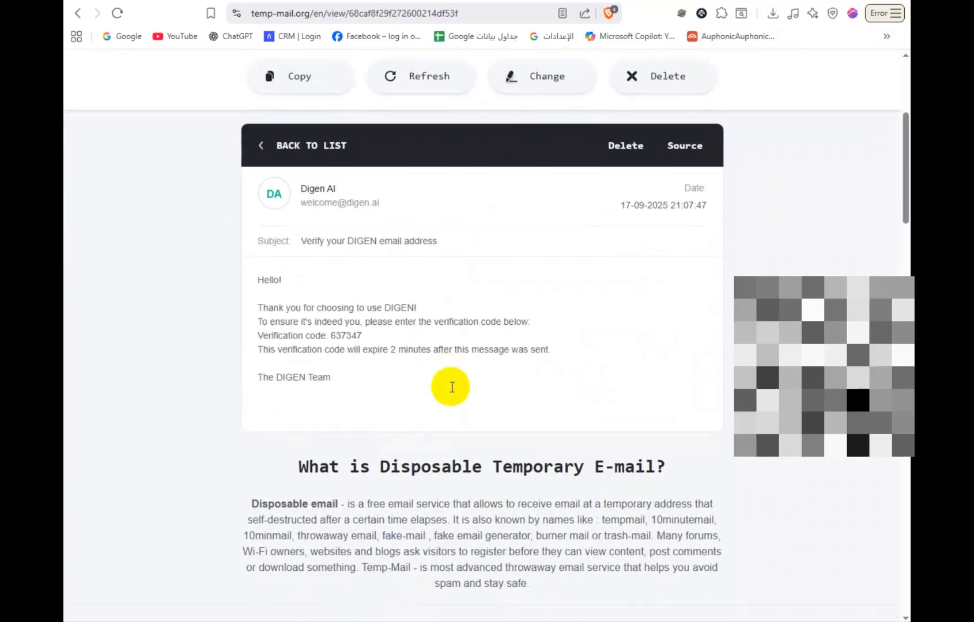
scroll(447, 387, up, 5)
click(533, 1)
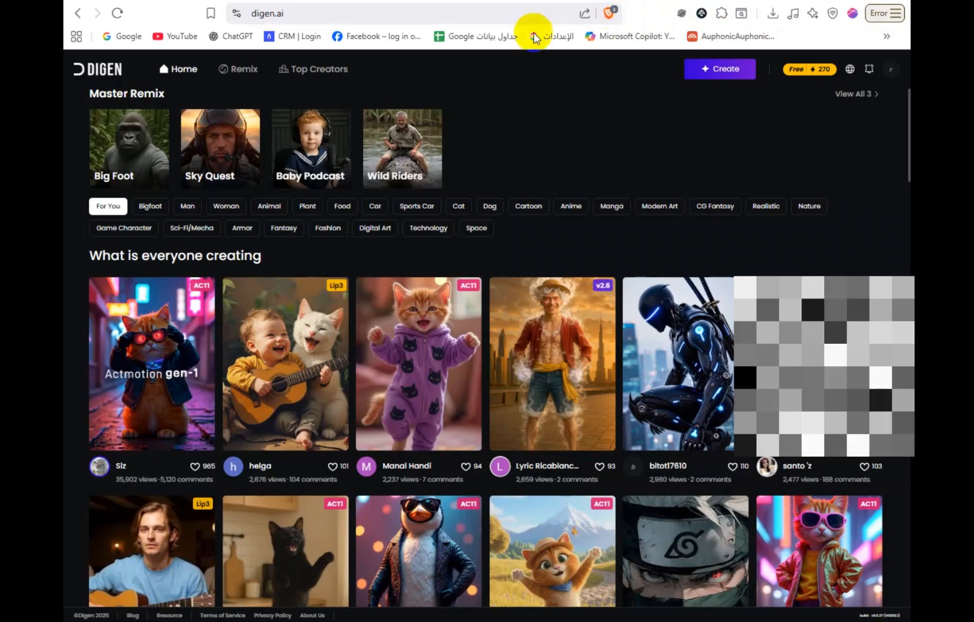
Start a new video creation and replace the default start image with the "20250917_2116_Egyptian Market Vibrancy" picture from Downloads
click(720, 71)
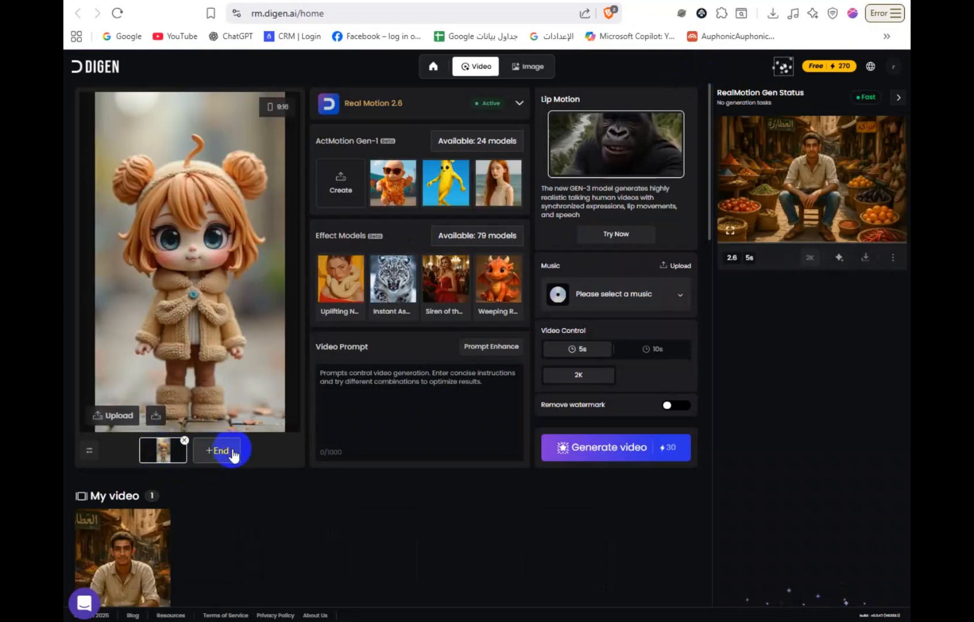
click(184, 441)
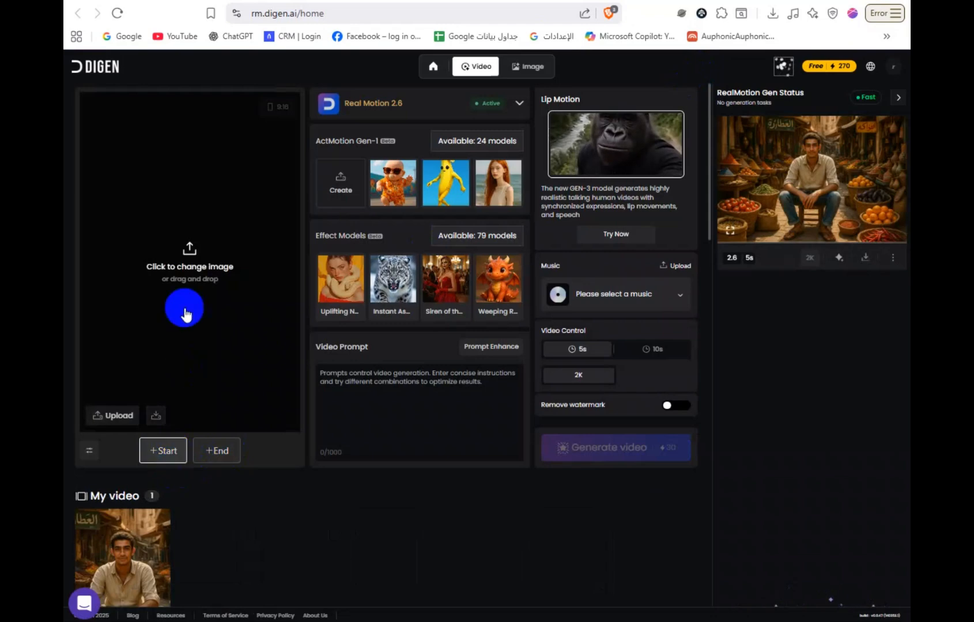
click(178, 256)
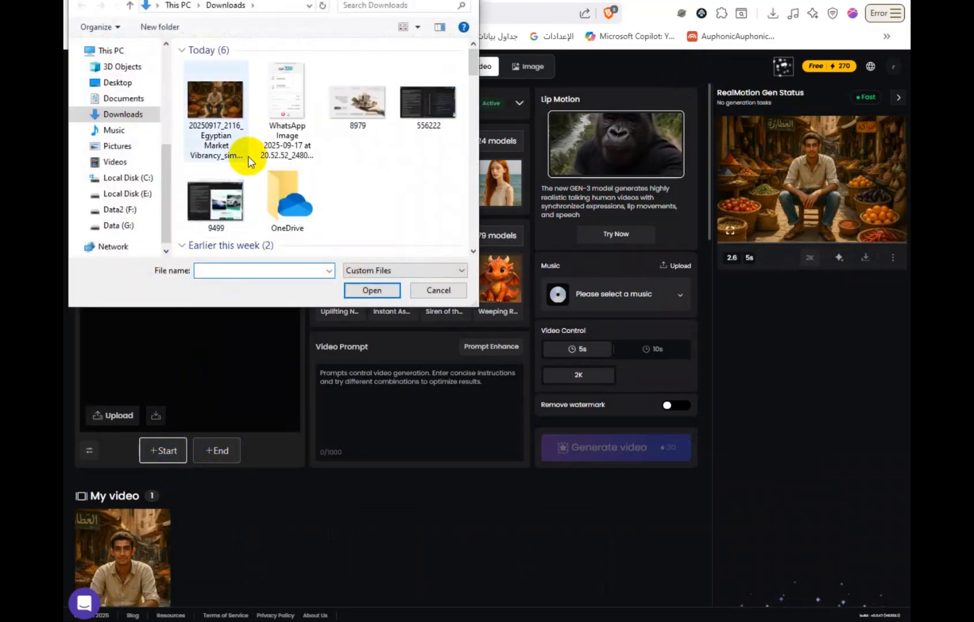
double_click(242, 102)
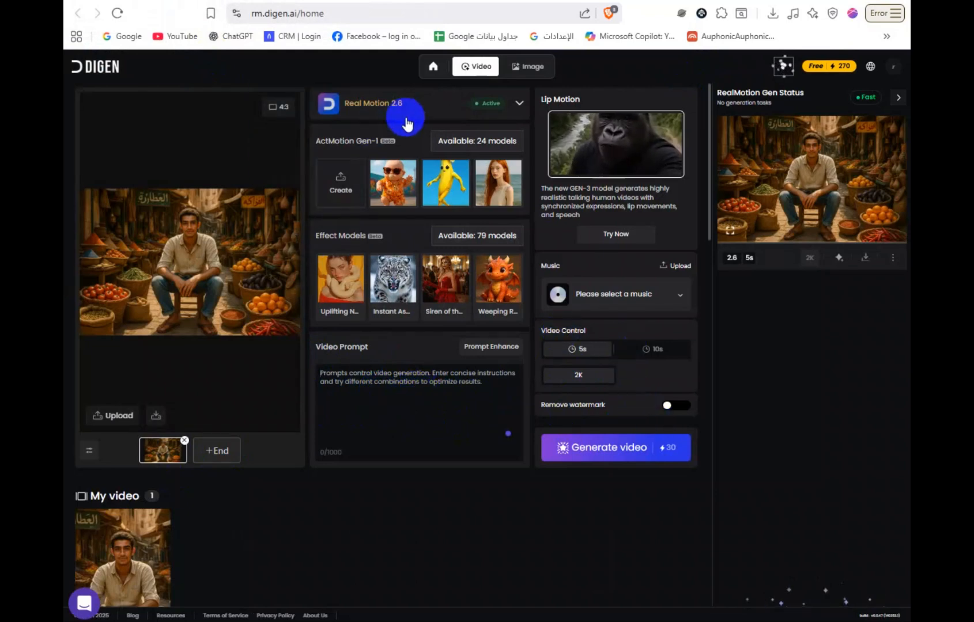
Select the Real Motion 2.6 model and try to set the video length to 10s, dismissing the upgrade offer
click(424, 105)
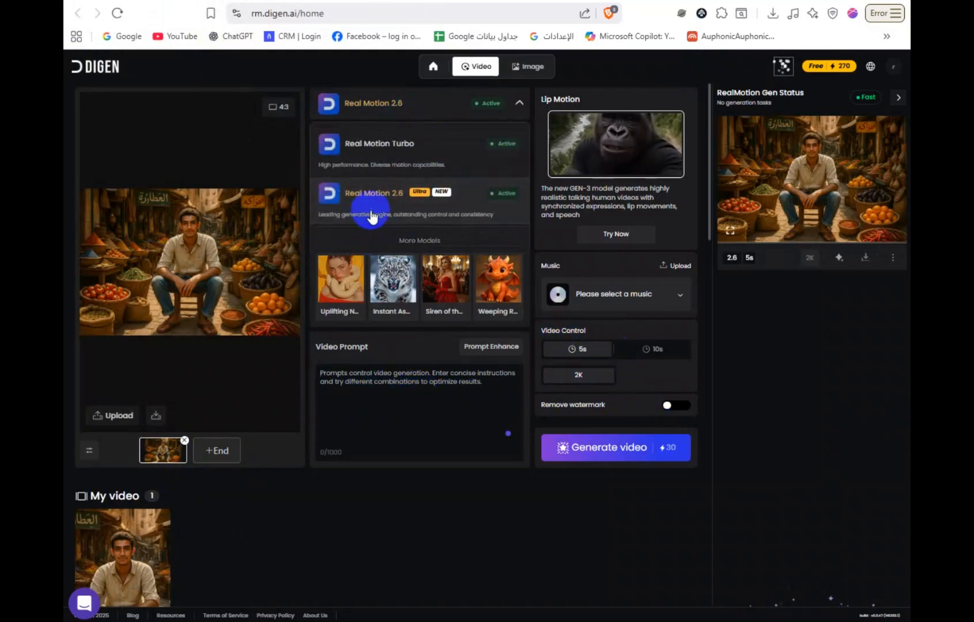
click(481, 201)
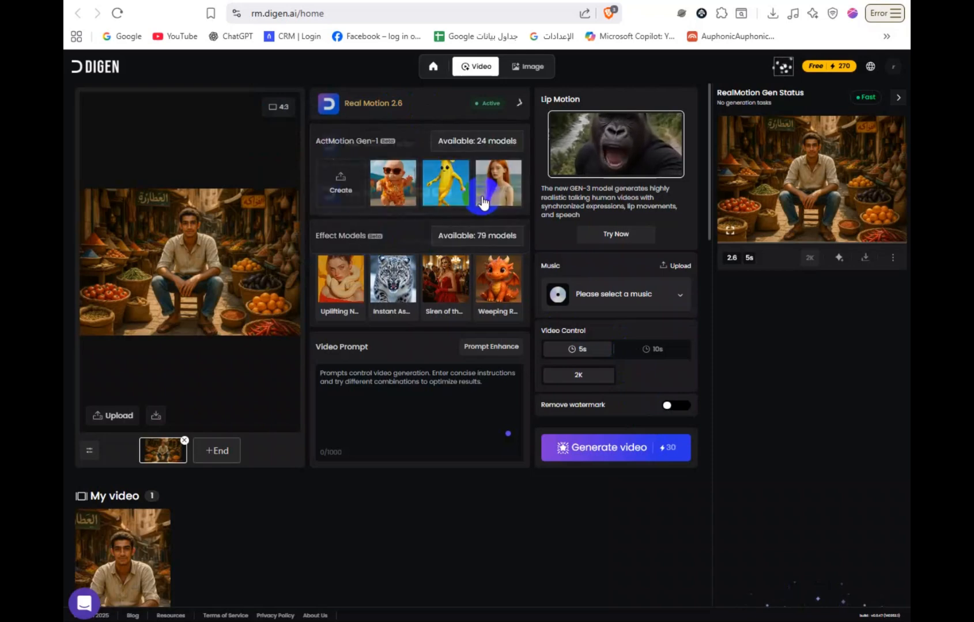
click(667, 353)
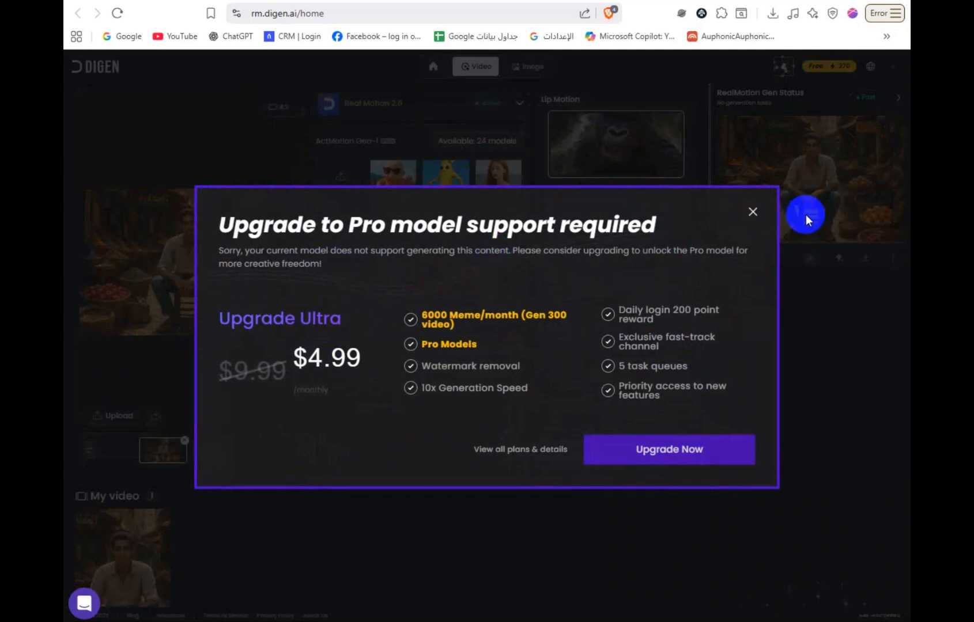
click(753, 214)
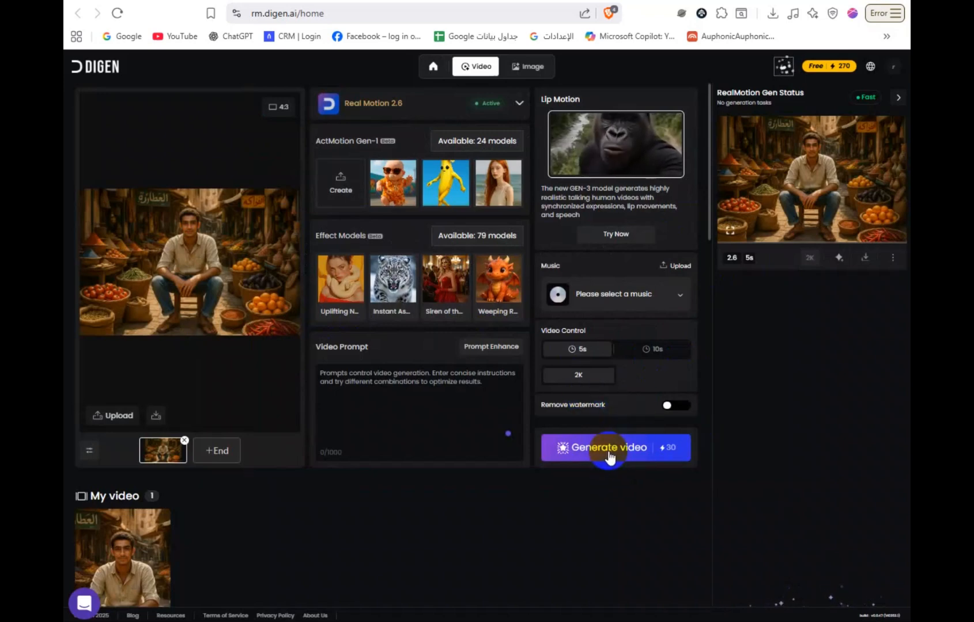
Preview the generated market video and look over the My video section
mouse_move(838, 206)
click(811, 183)
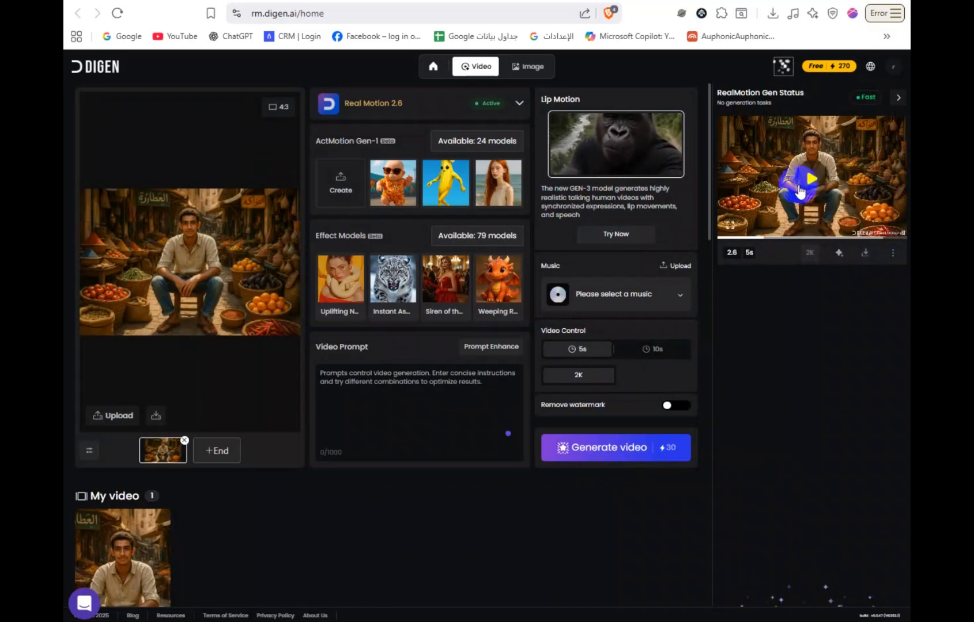
scroll(332, 516, down, 3)
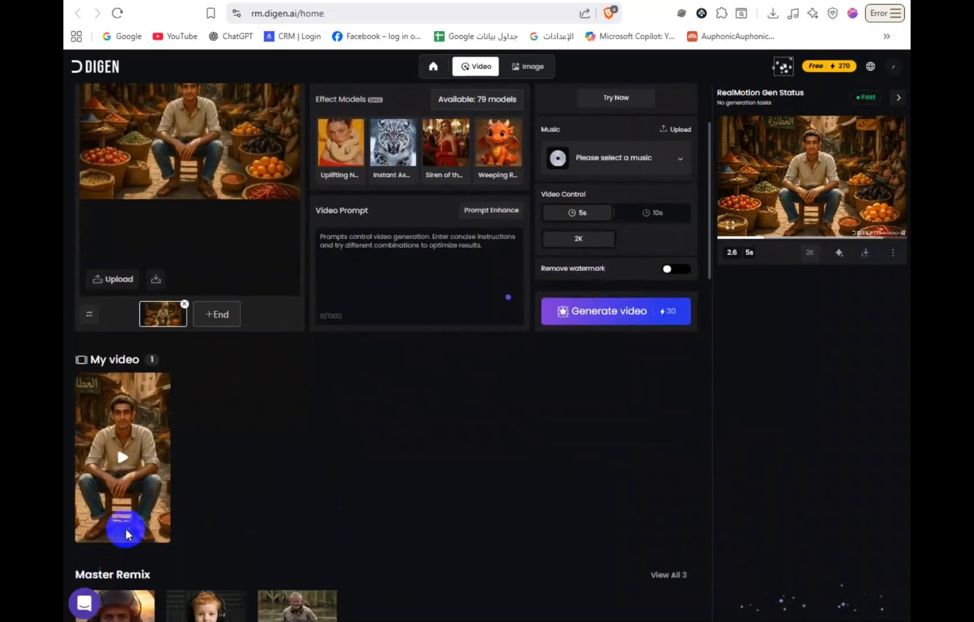
scroll(444, 388, up, 3)
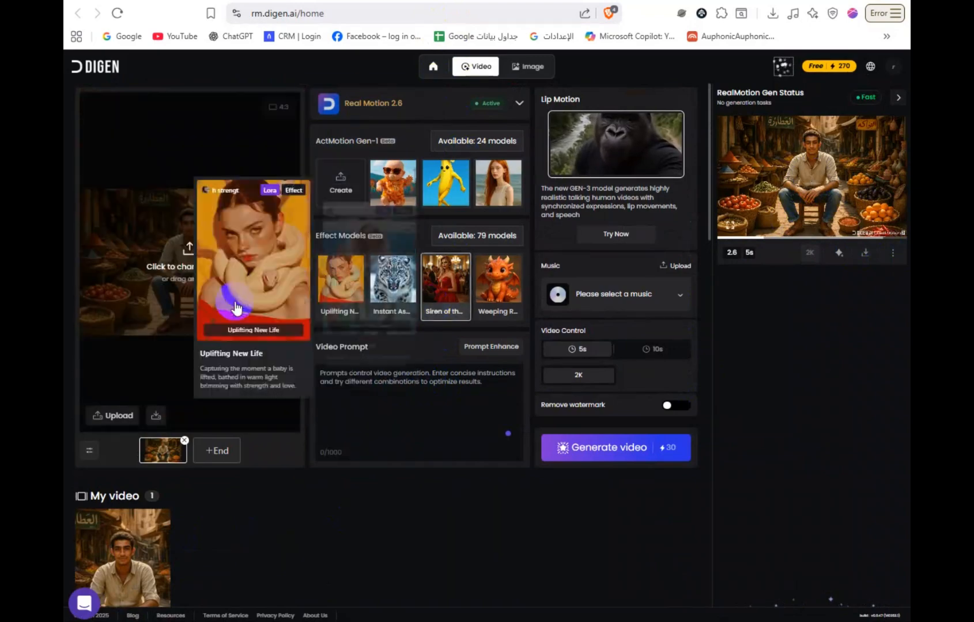
scroll(176, 340, down, 2)
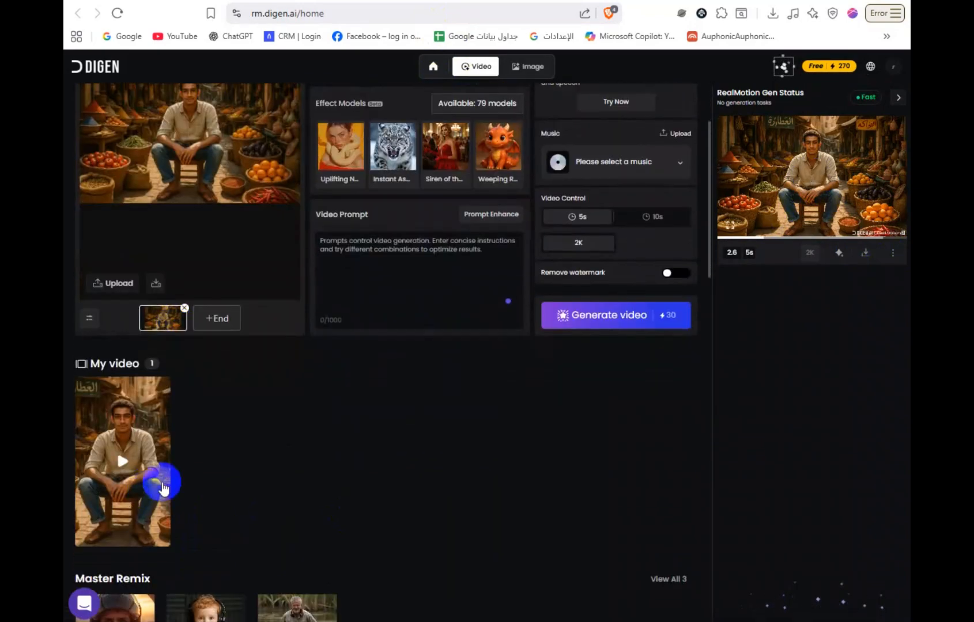
scroll(158, 482, up, 2)
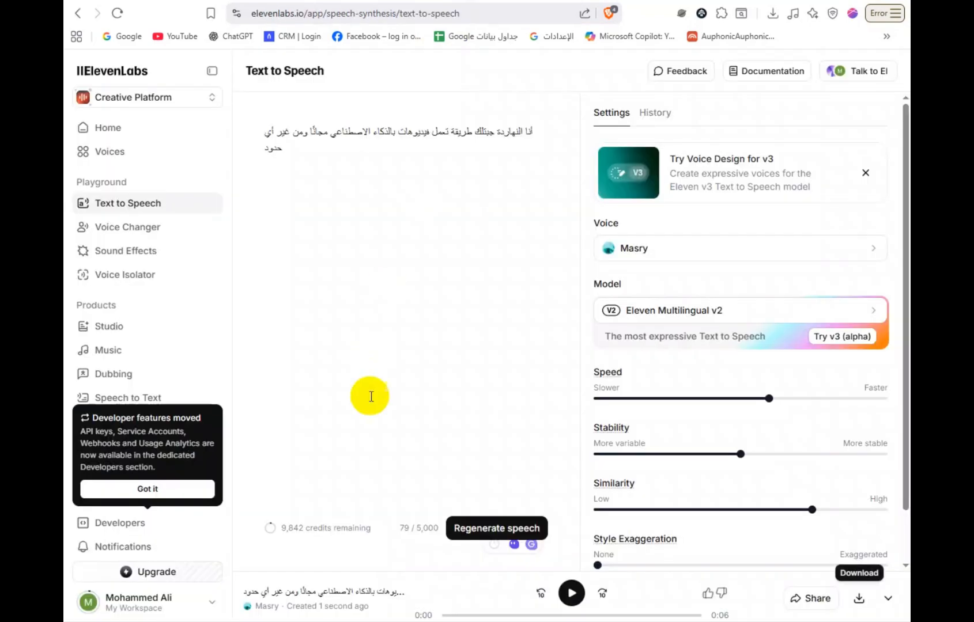
Switch to ElevenLabs Text to Speech and review the Arabic script and the list of saved voices
drag(326, 165, 458, 119)
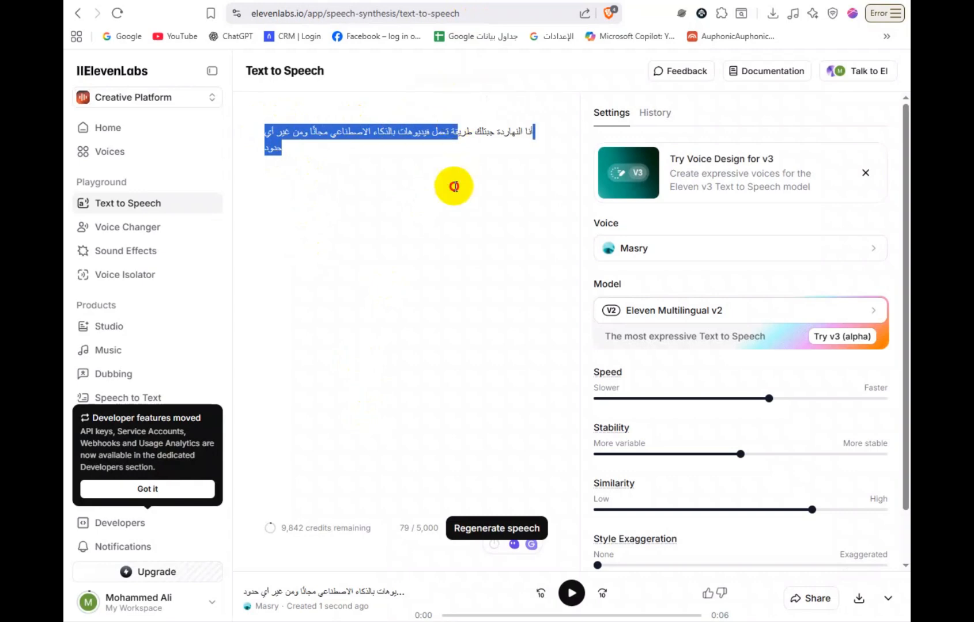
click(454, 186)
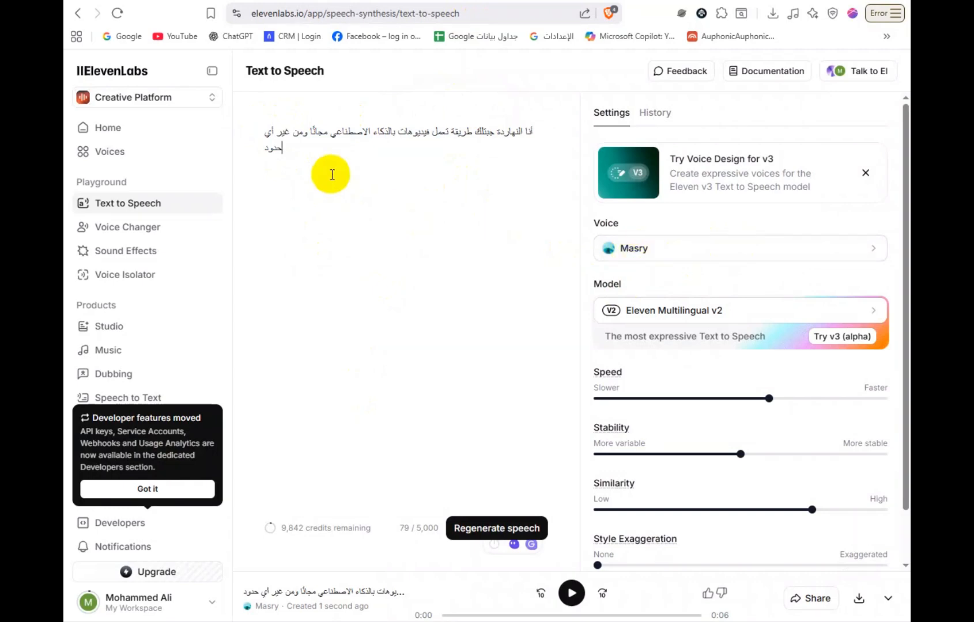
click(685, 245)
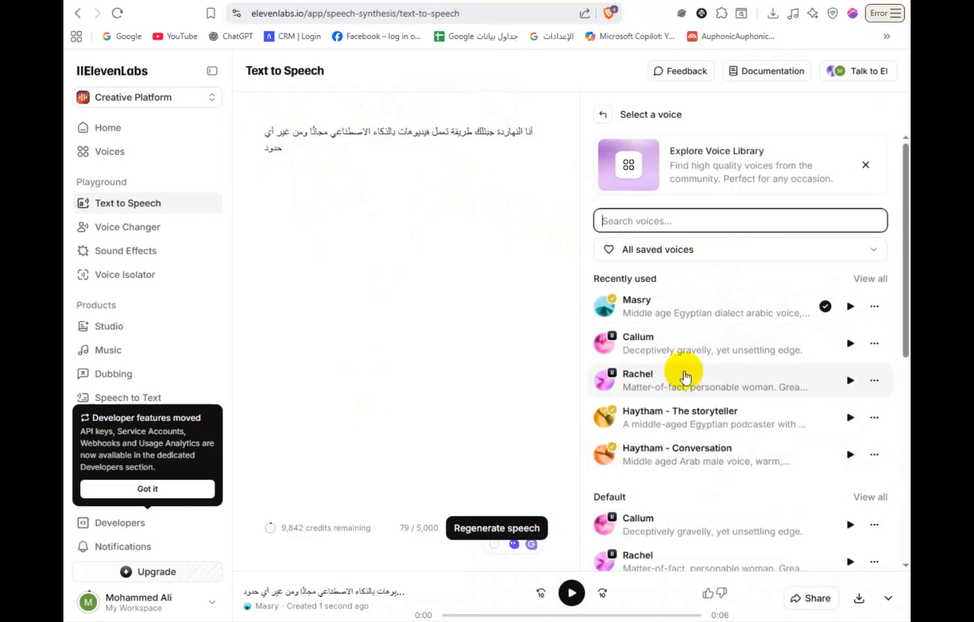
scroll(637, 440, down, 7)
scroll(680, 514, up, 5)
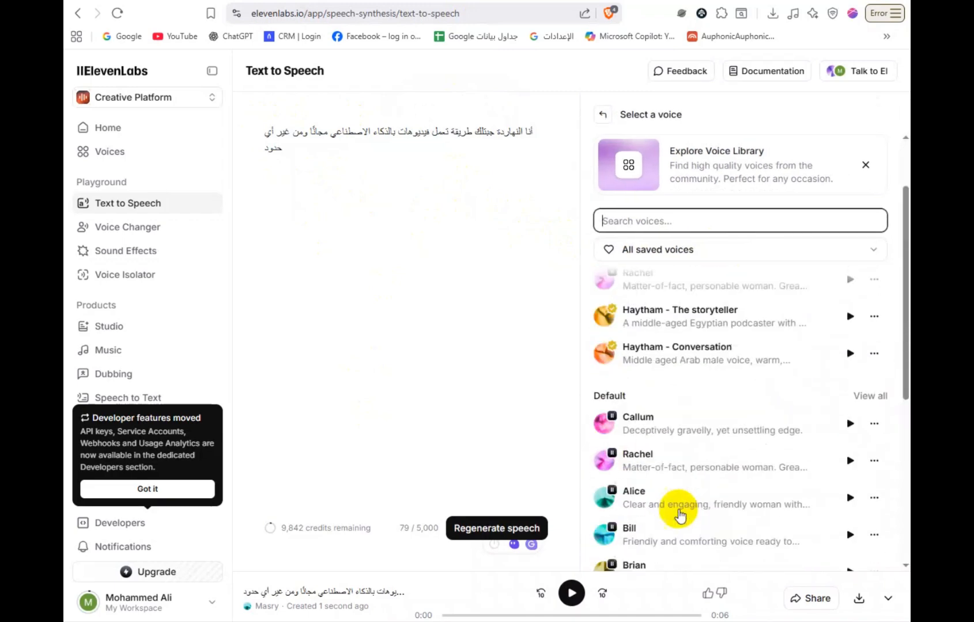
scroll(680, 515, up, 2)
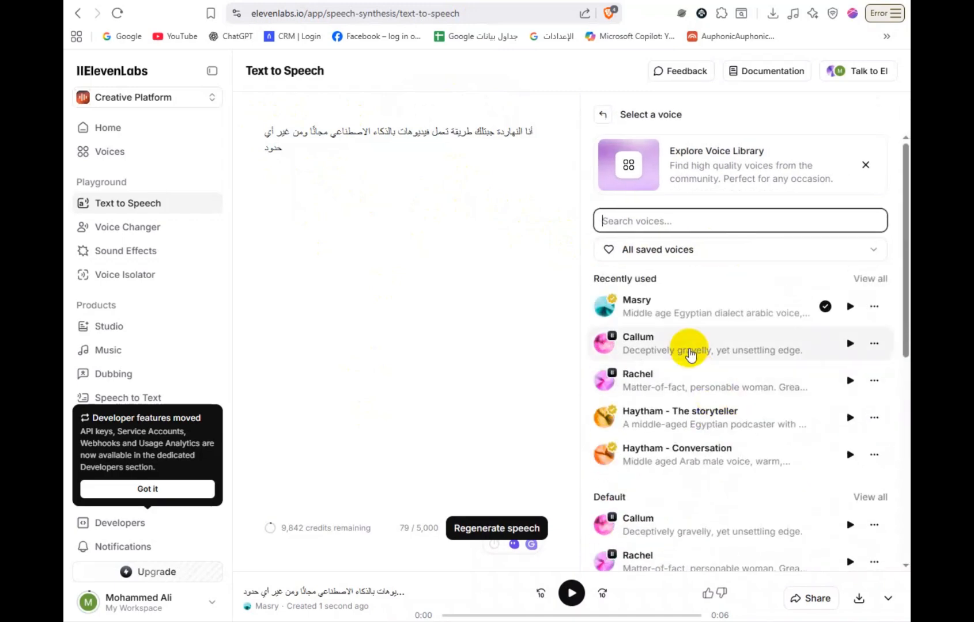
scroll(689, 368, down, 5)
scroll(652, 429, up, 4)
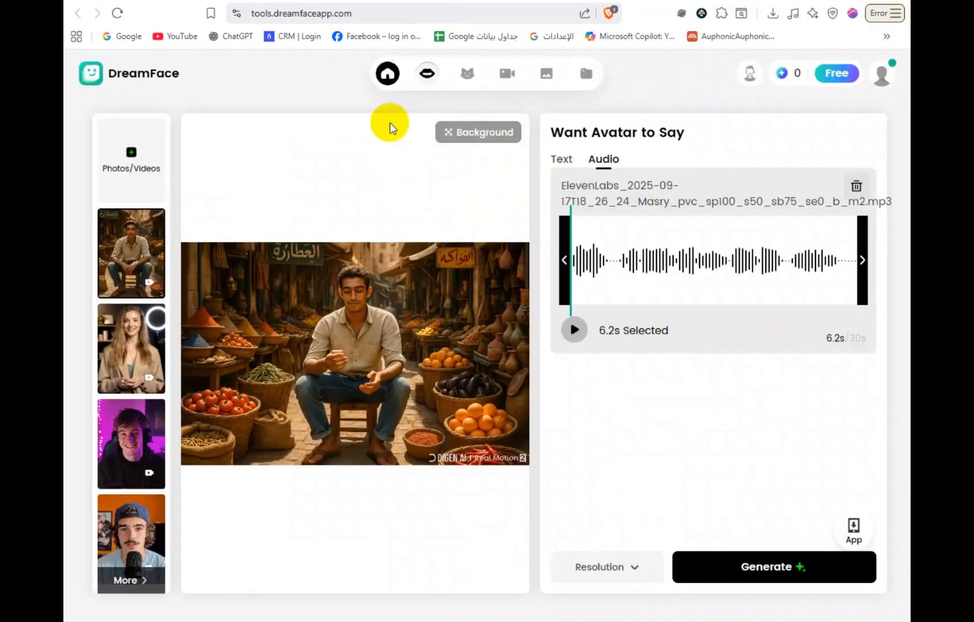
Switch to DreamFace and view the photo and video upload options of the lip-sync tool
mouse_move(387, 74)
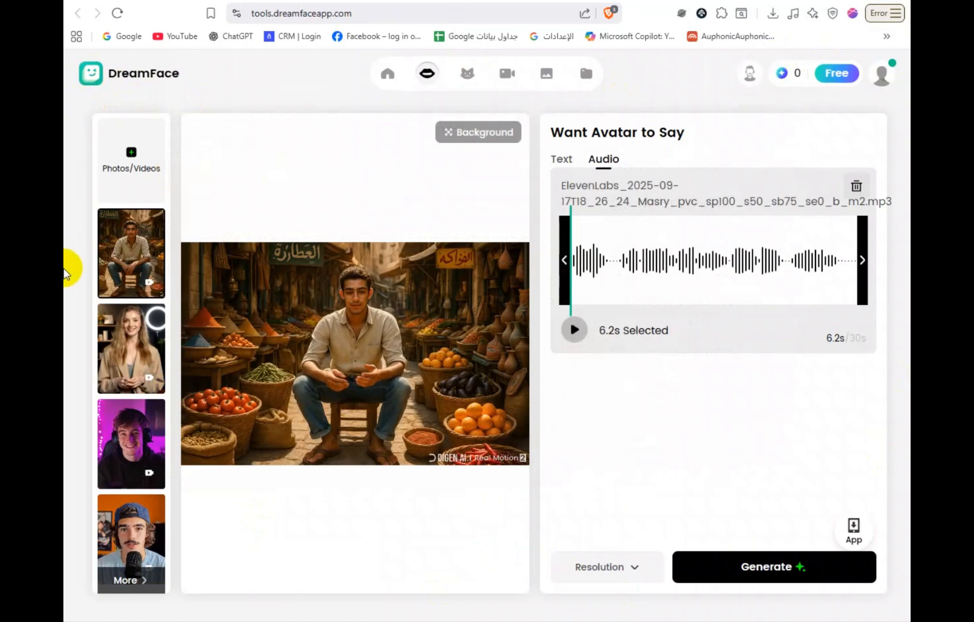
click(132, 162)
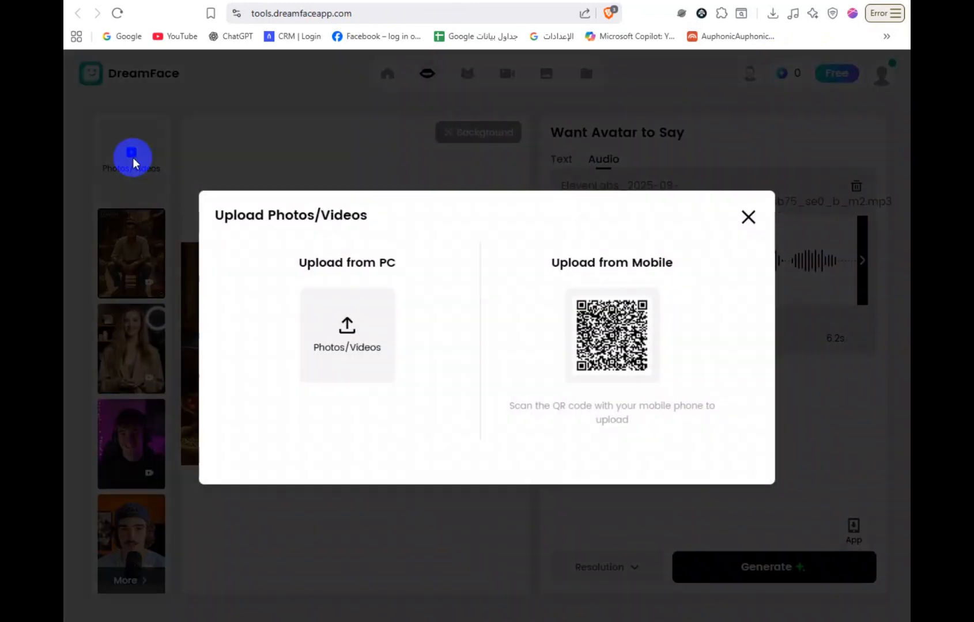
click(749, 217)
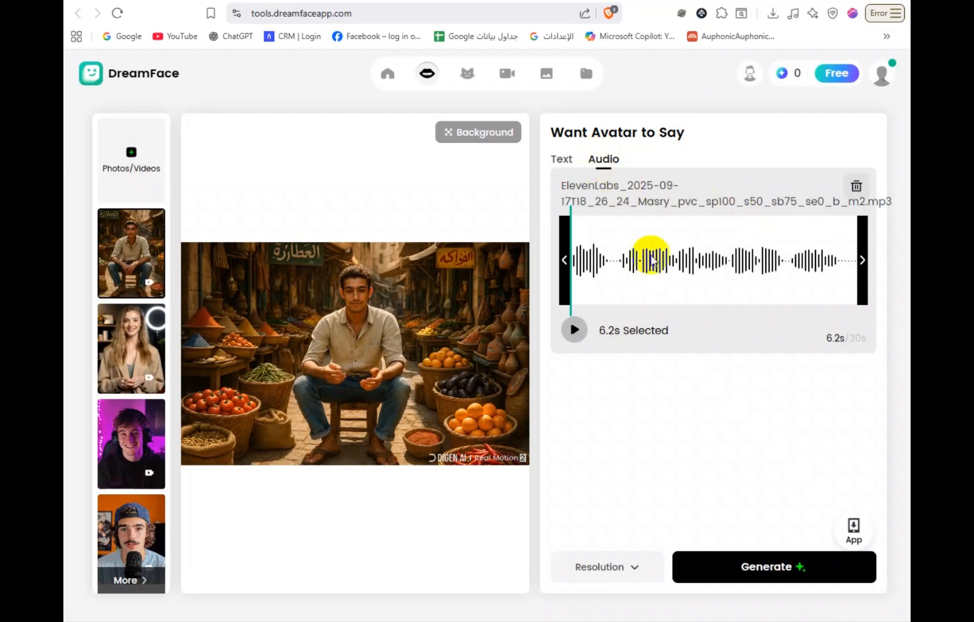
Generate the talking avatar from the market video and the ElevenLabs audio, and download the result
click(759, 565)
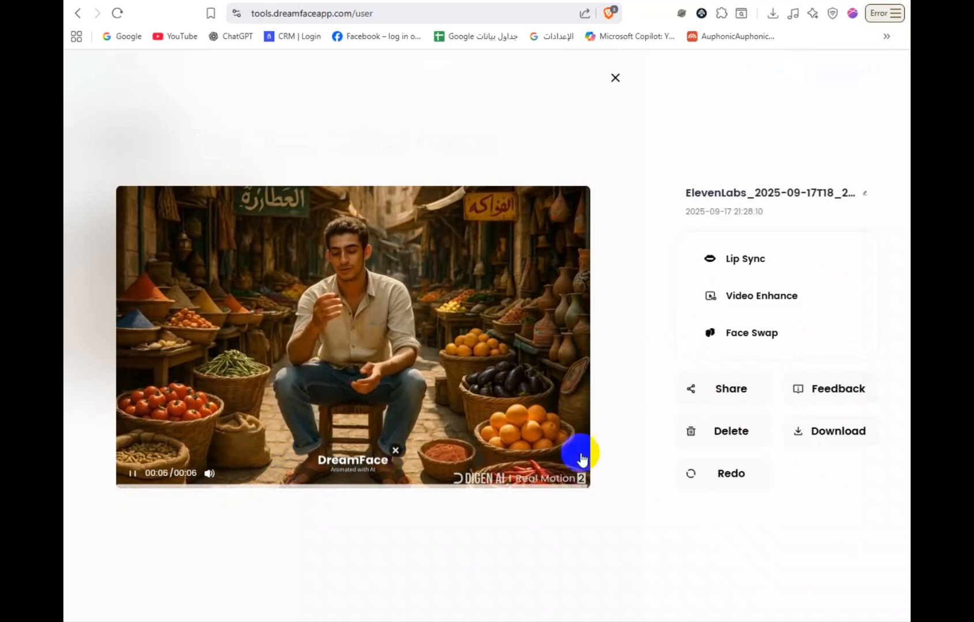
click(834, 441)
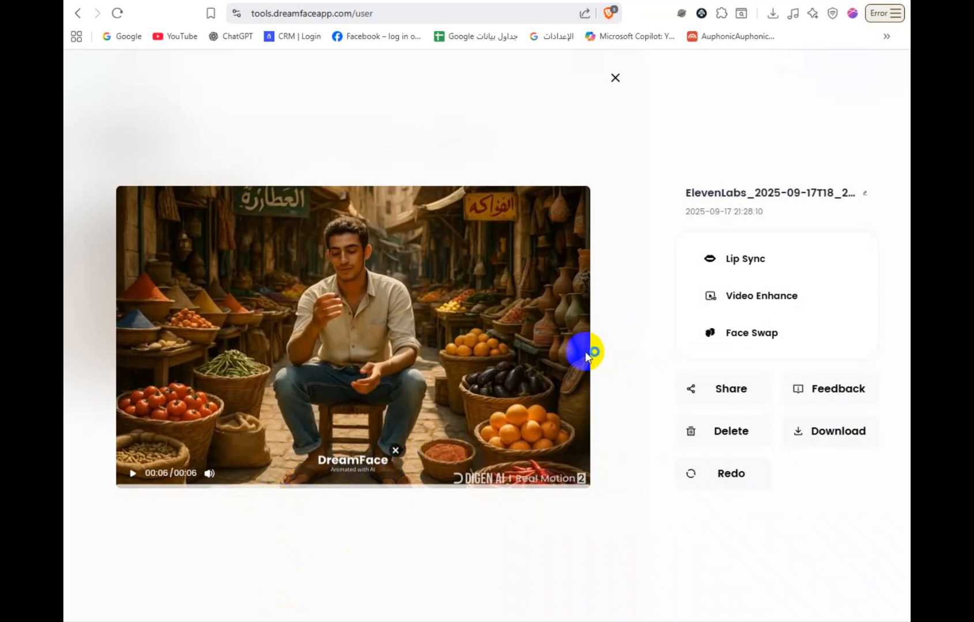
Switch to CapCut, import the downloaded ElevenLabs-named MP4 from Downloads and place it at the start of the timeline
click(273, 154)
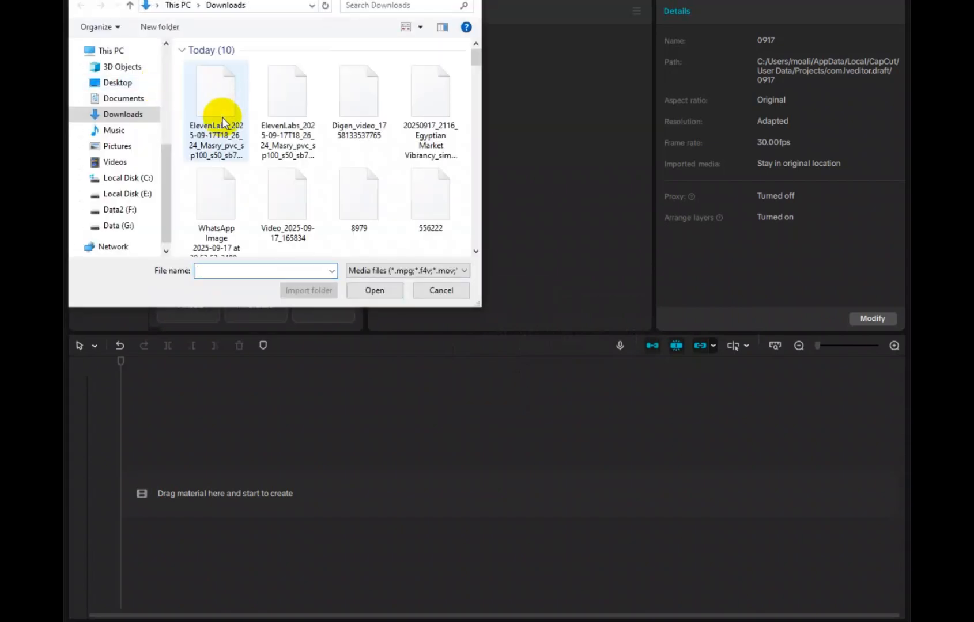
double_click(218, 121)
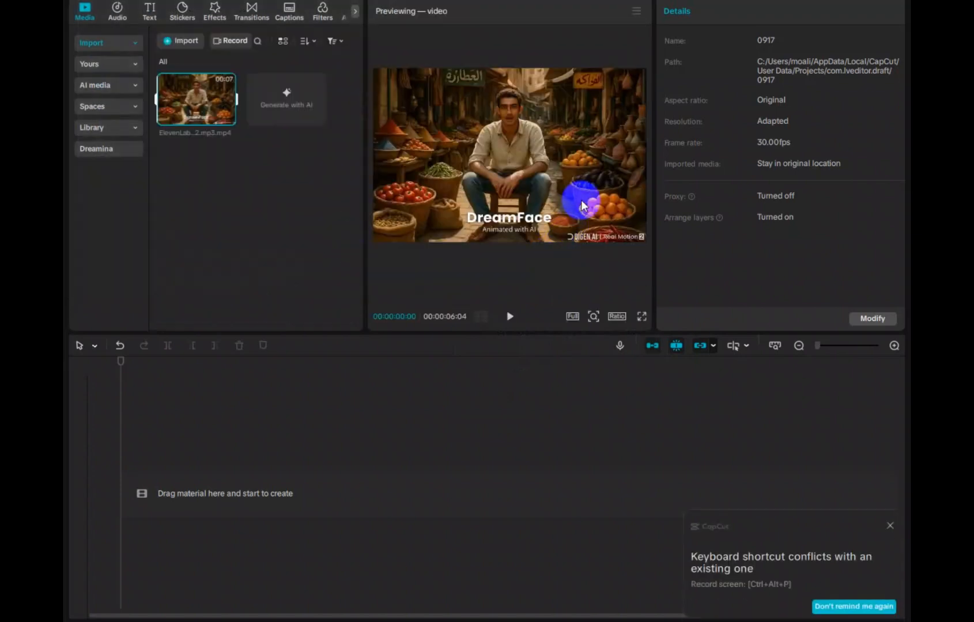
drag(223, 119, 183, 495)
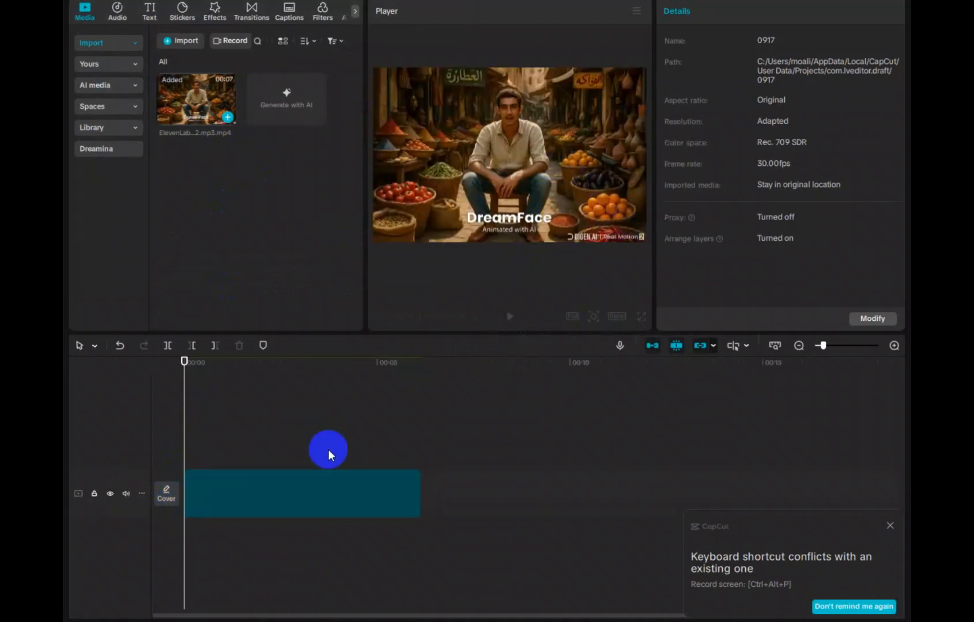
Enlarge the timeline clip to 121% and move it to X 98, Y -256 to crop out the watermarks, and play it
click(329, 464)
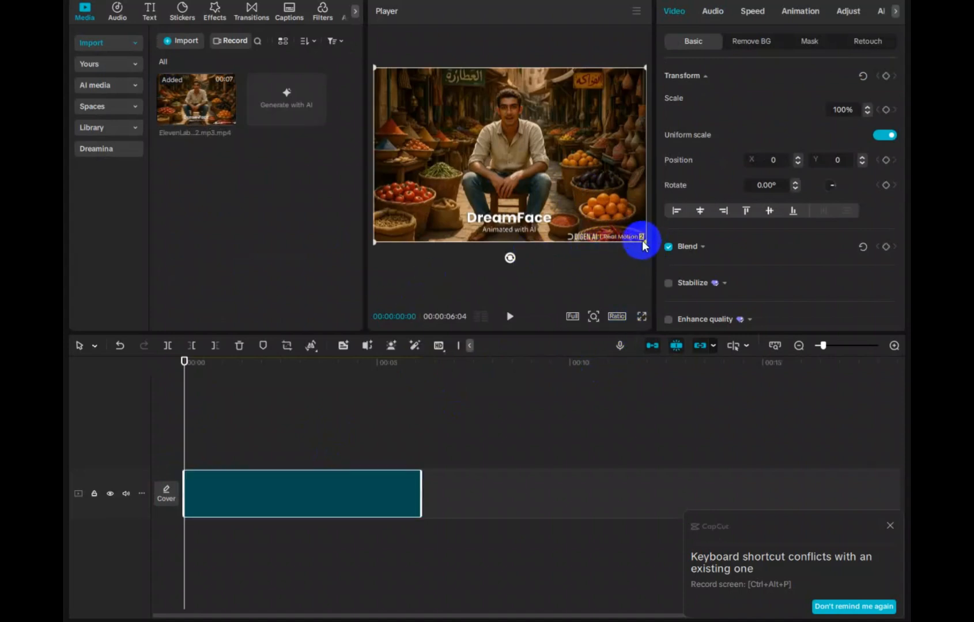
drag(641, 240, 621, 265)
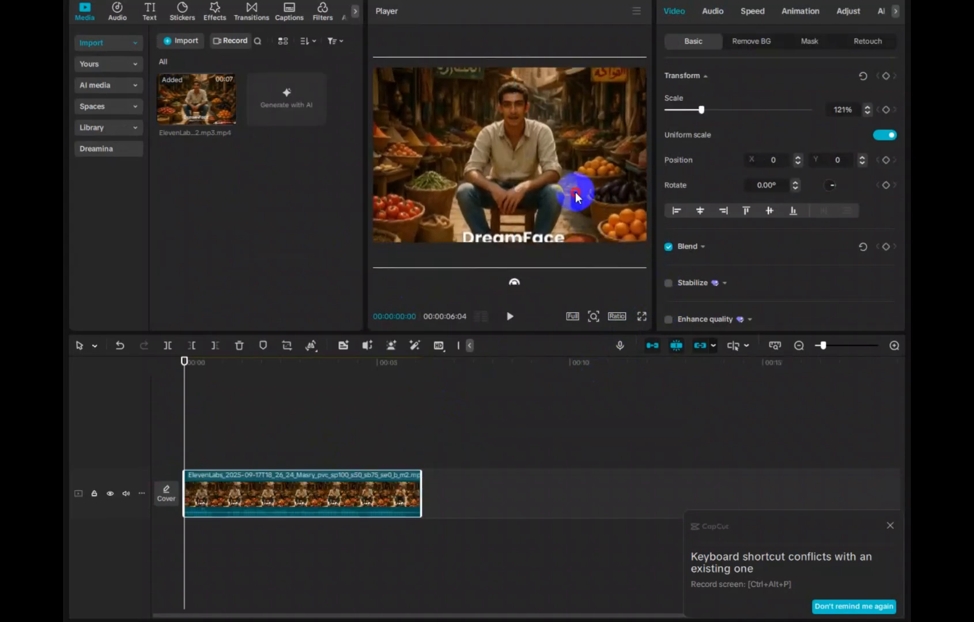
drag(575, 191, 578, 208)
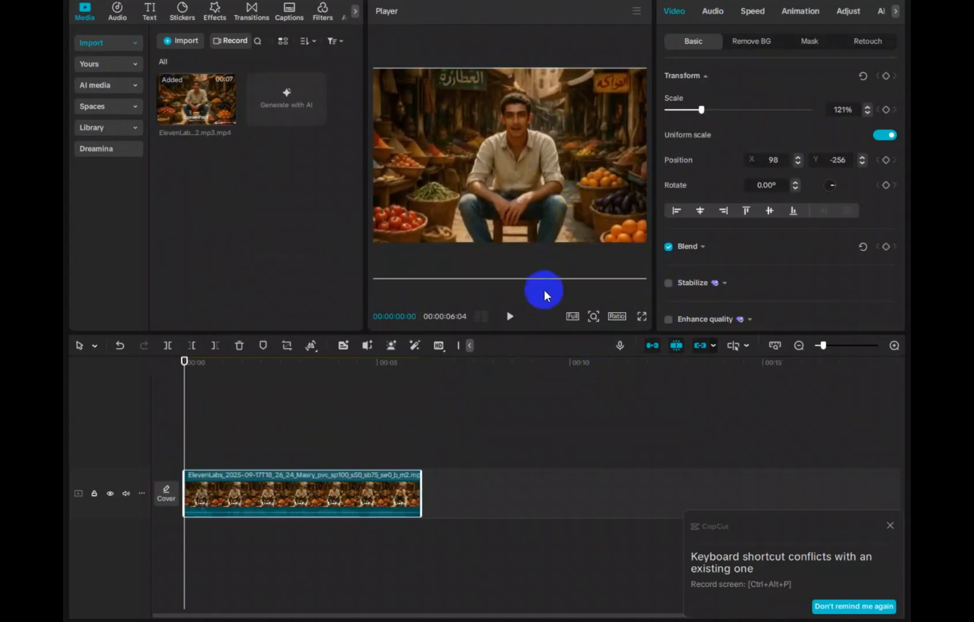
click(512, 318)
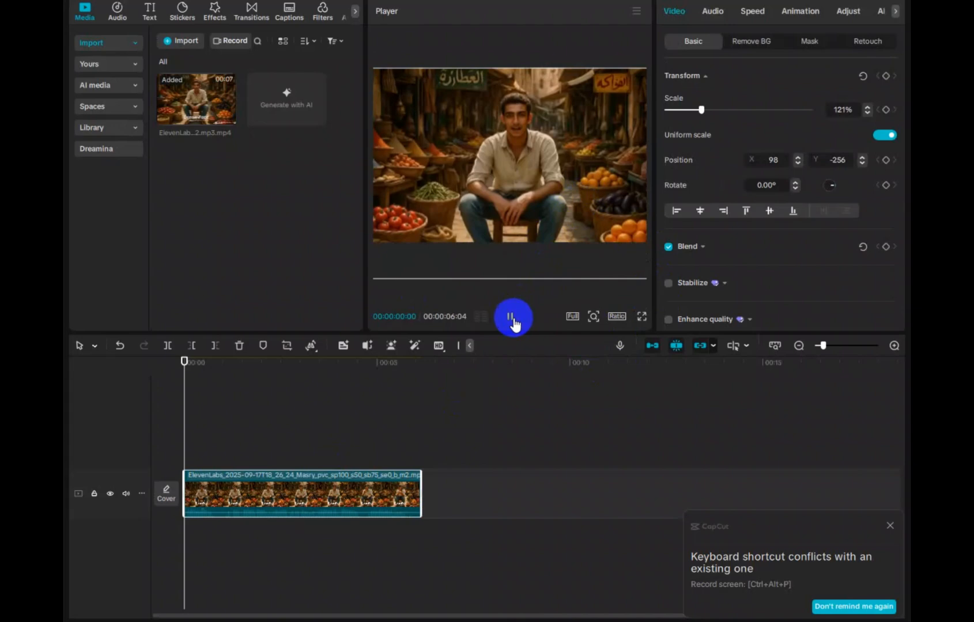